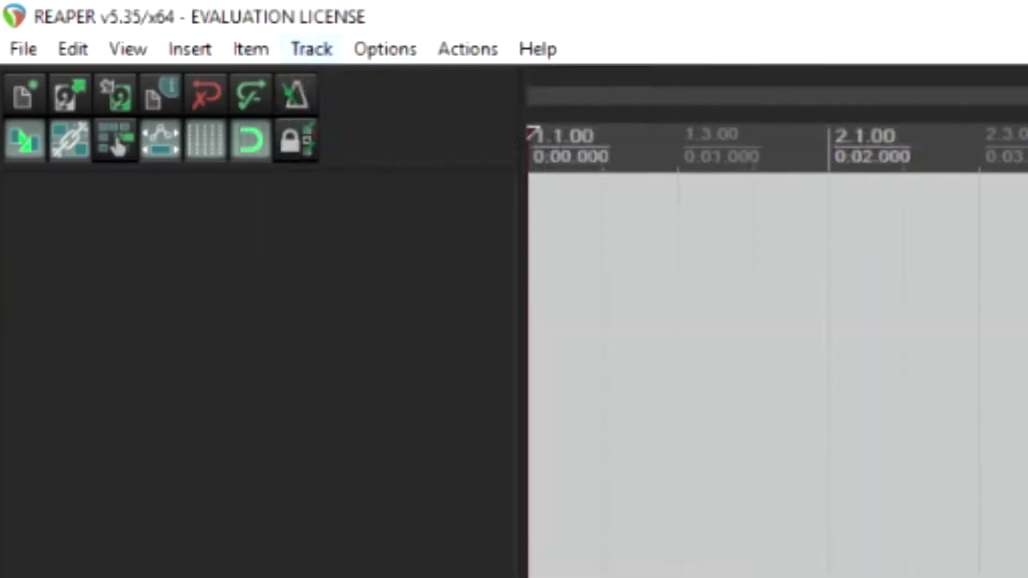
Add a new track holding an empty MIDI item and bring up its instrument plugin list.
click(155, 24)
click(395, 84)
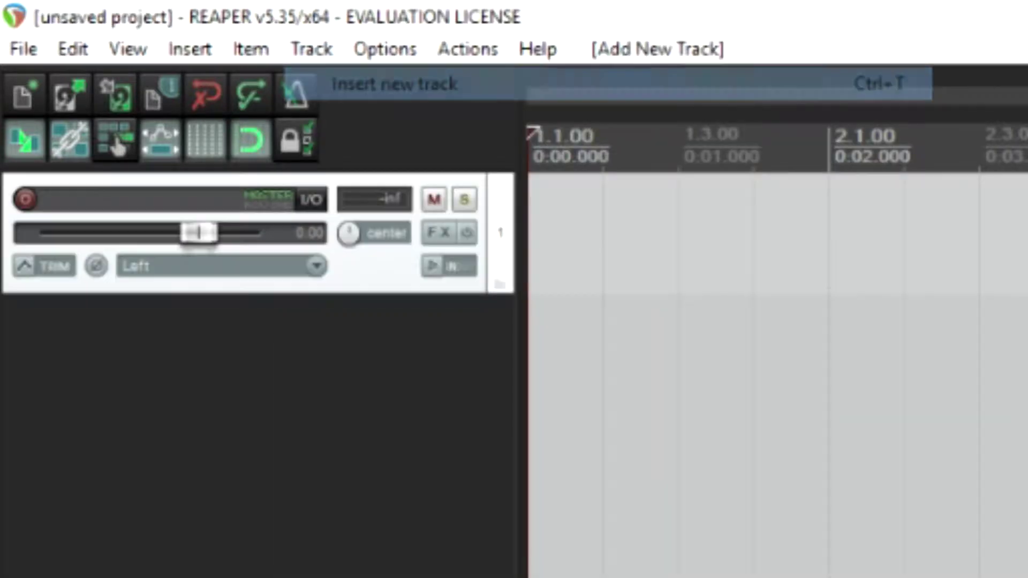
click(190, 49)
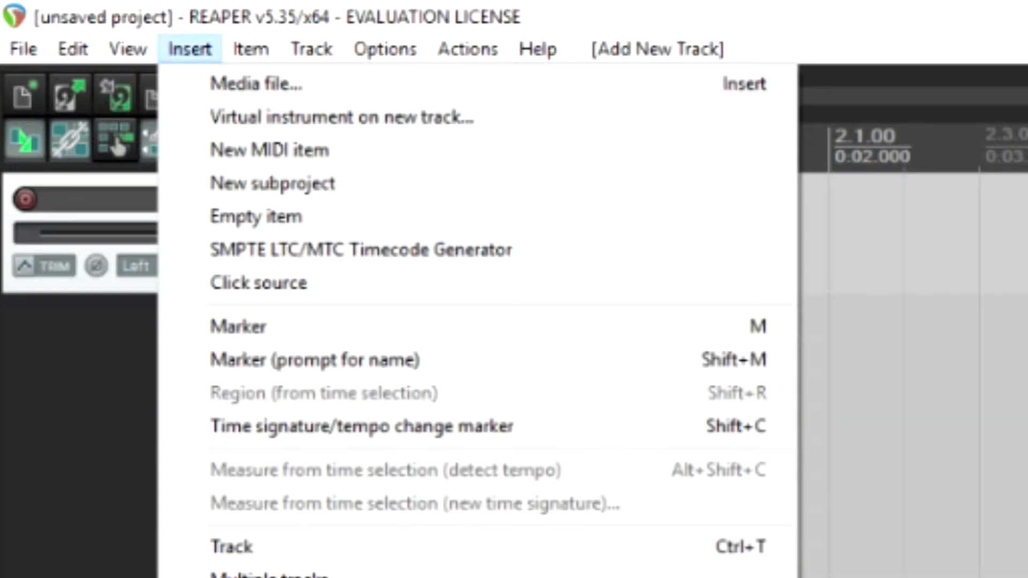
click(269, 150)
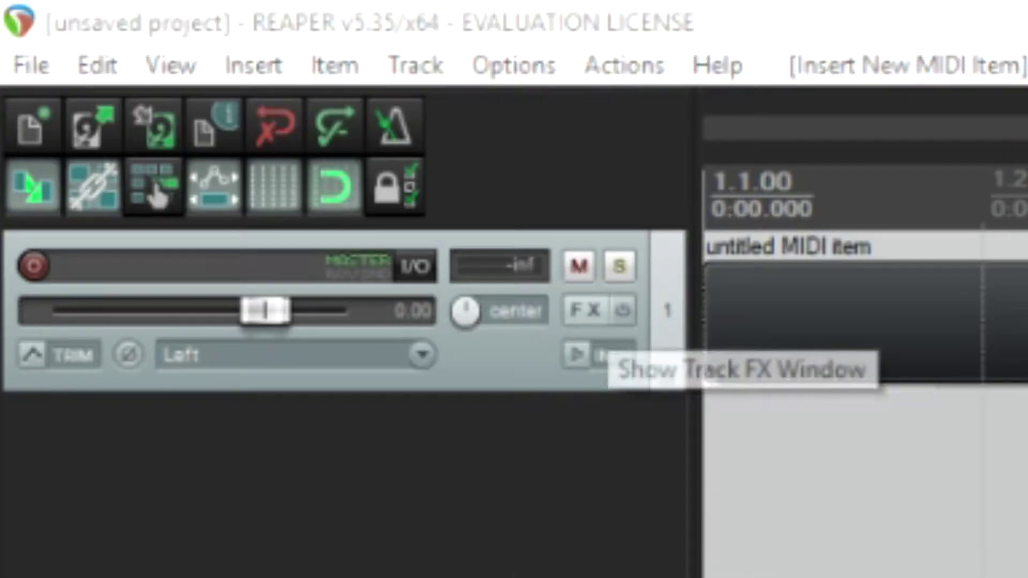
click(585, 312)
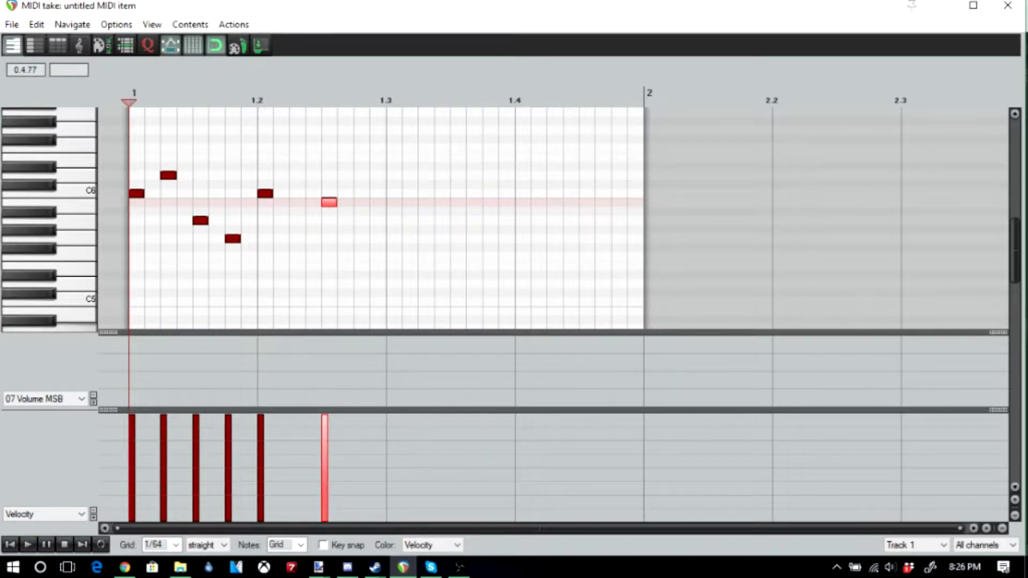
Deselect the drawn note and save the project 'cool song'.
click(394, 193)
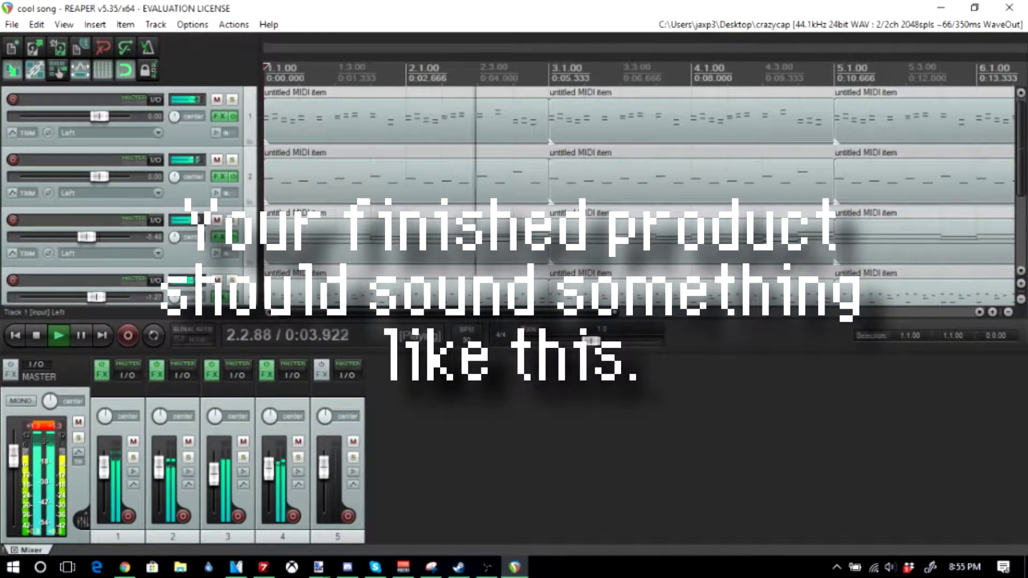
scroll(638, 193, down, 3)
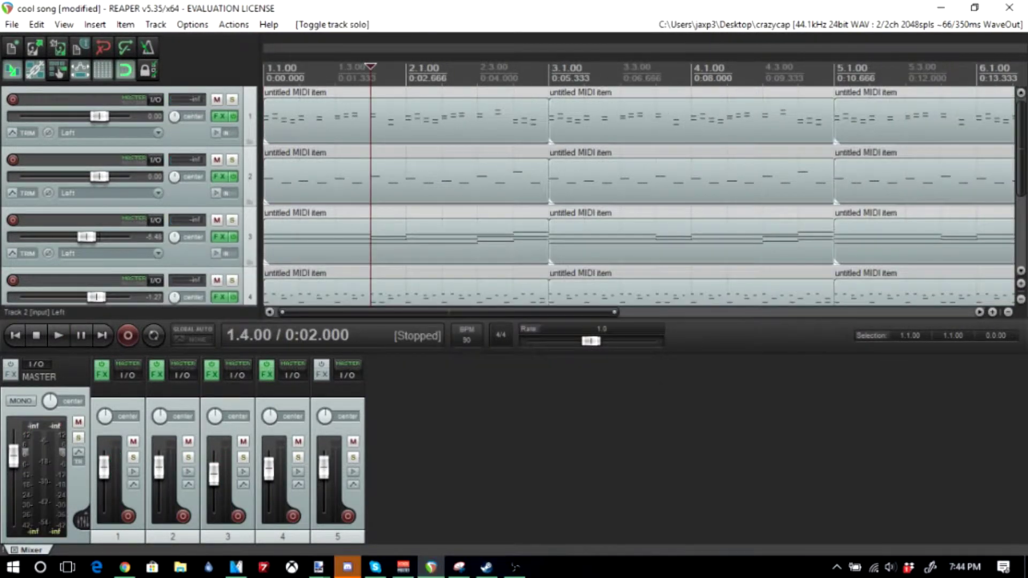
click(12, 24)
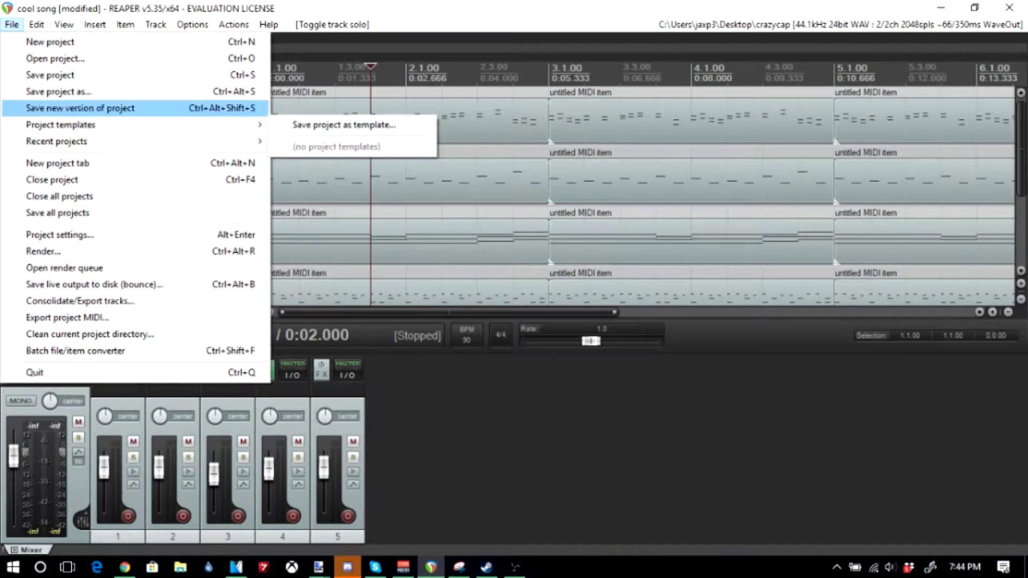
click(59, 74)
Bring up the Render to File settings from the File menu.
key(alt+f)
key(Down)
key(Down)
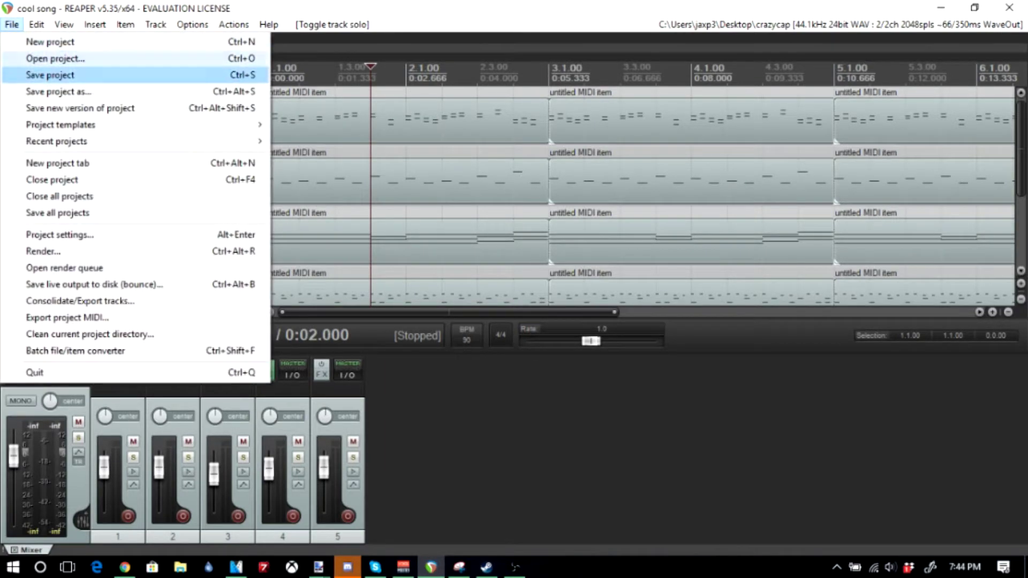
key(Down)
key(Down)
key(Down)
key(Down)
key(Down)
key(Down)
key(Return)
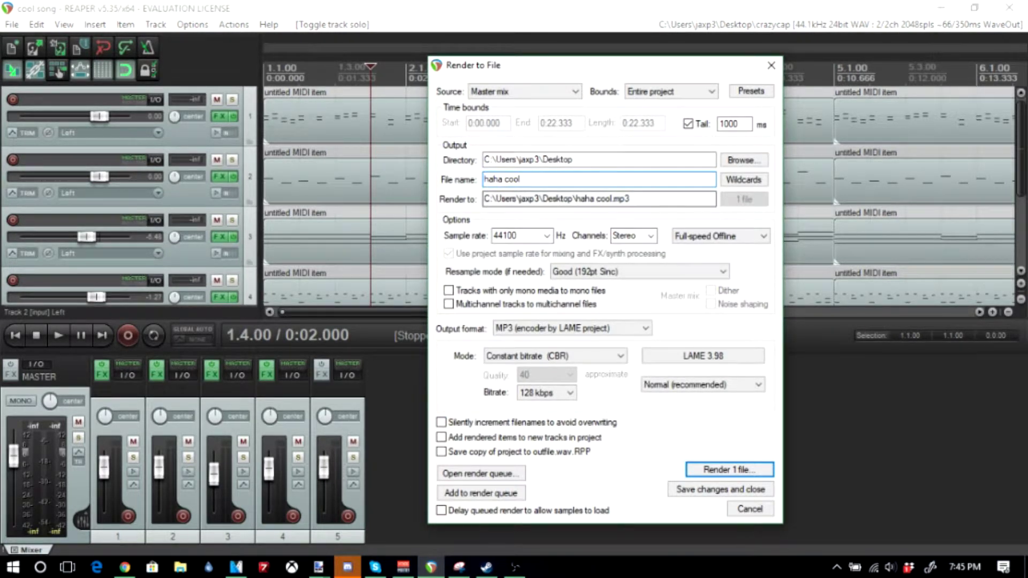
Render the master mix to the MP3 file 'haha cool' on the Desktop.
key(Return)
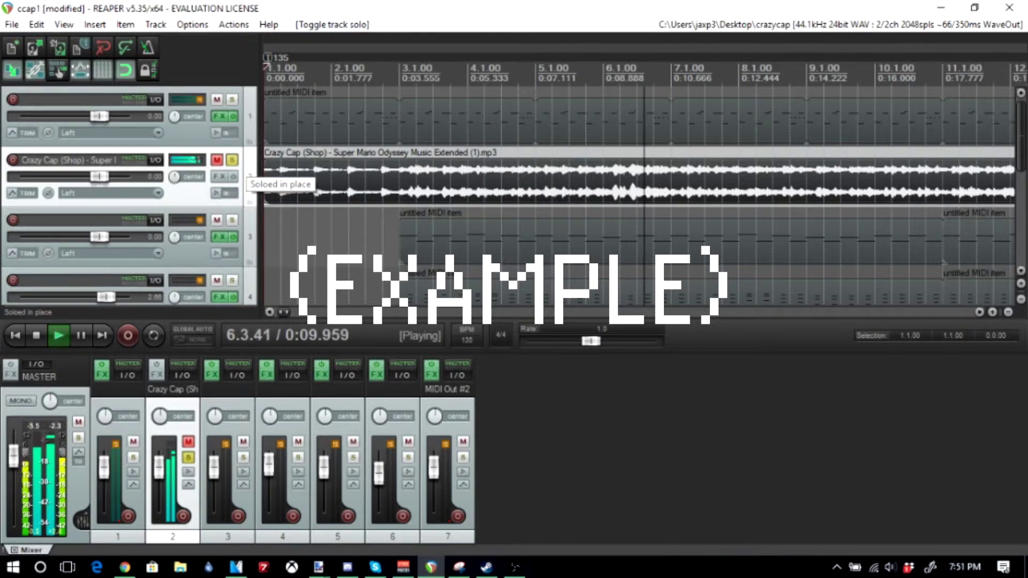
Turn off solo on track 2, the Super Mario Odyssey MP3, during playback.
click(232, 159)
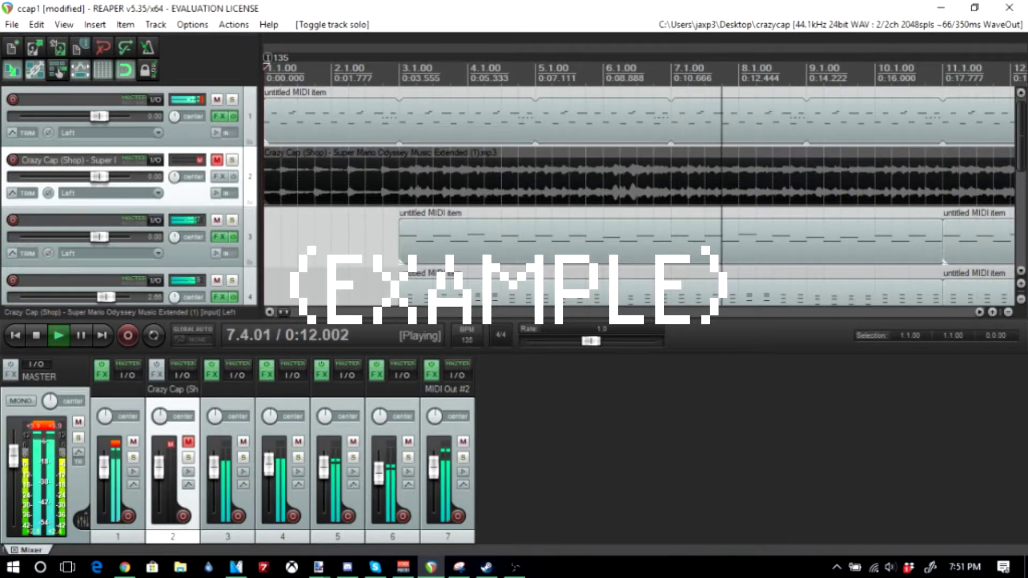